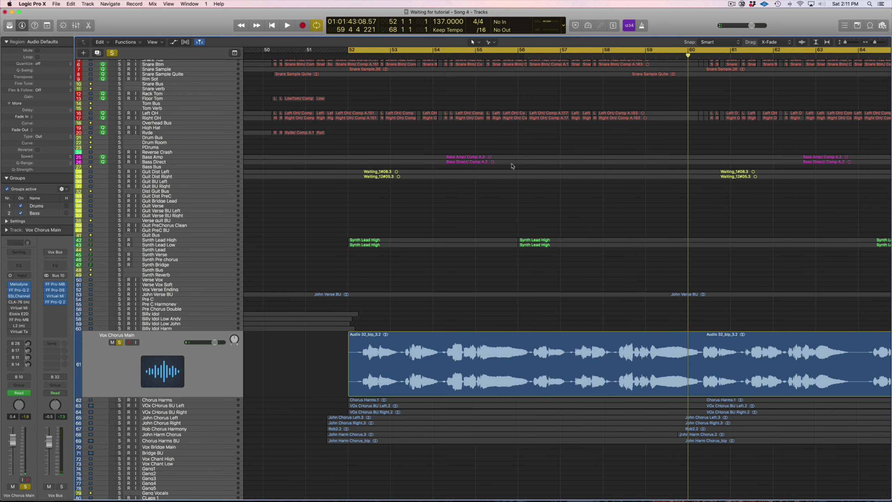
# Switch on the CLA-76 compressor insert on Vox Chorus Main, audition the vocal through it, and close its window.
pyautogui.click(18, 302)
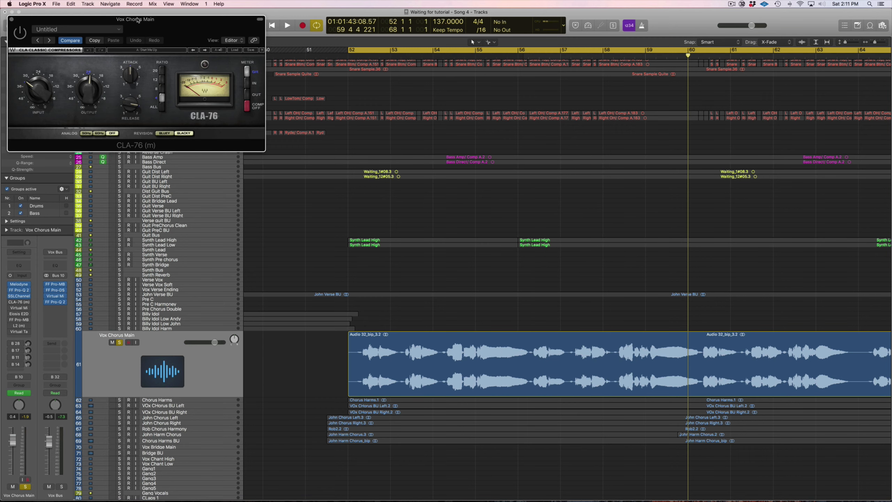
pyautogui.moveTo(126, 18); pyautogui.dragTo(549, 208)
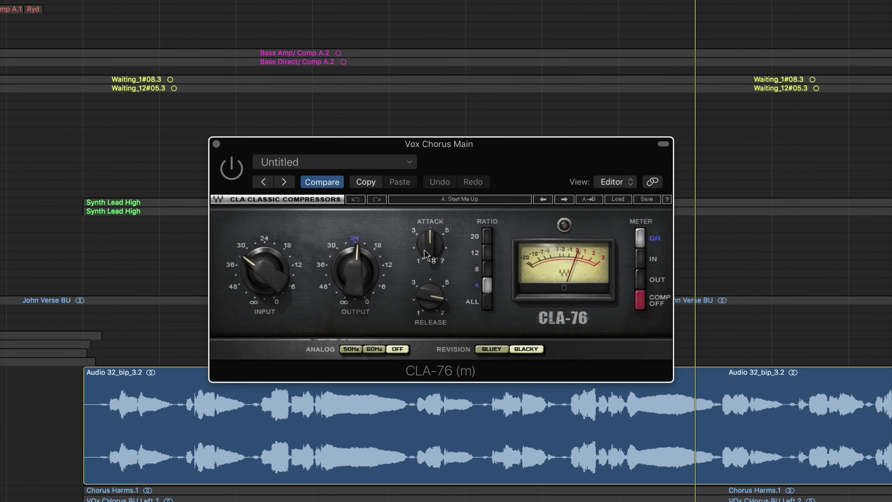
pyautogui.moveTo(427, 242)
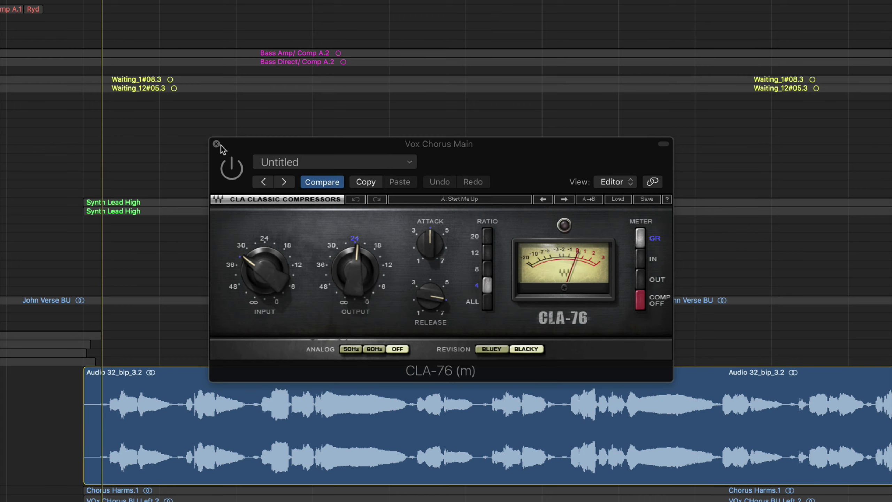
pyautogui.click(228, 177)
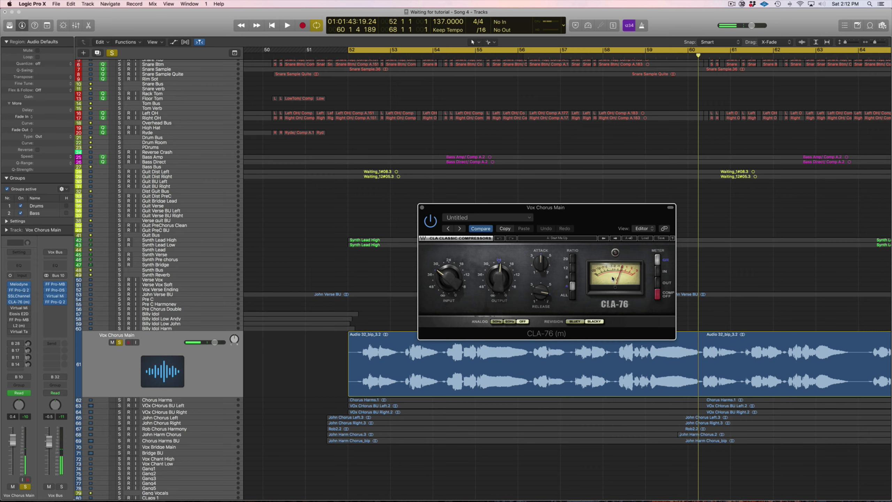
pyautogui.press('super+Tab')
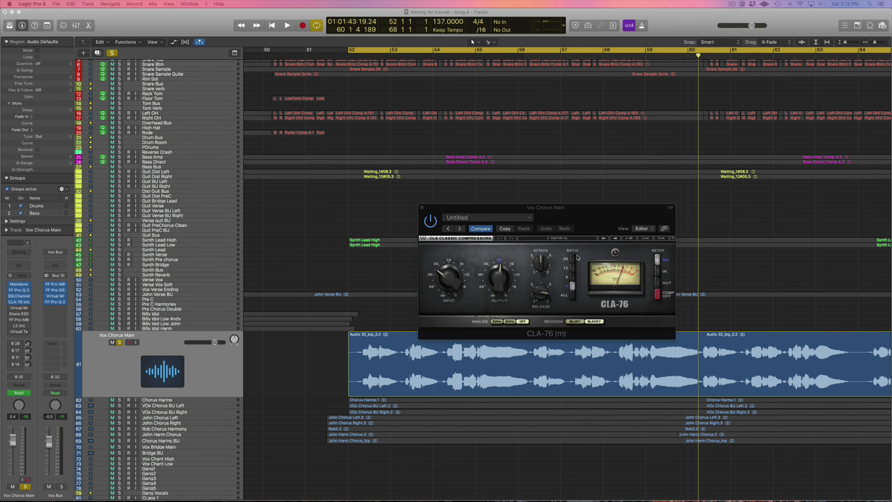
pyautogui.click(422, 207)
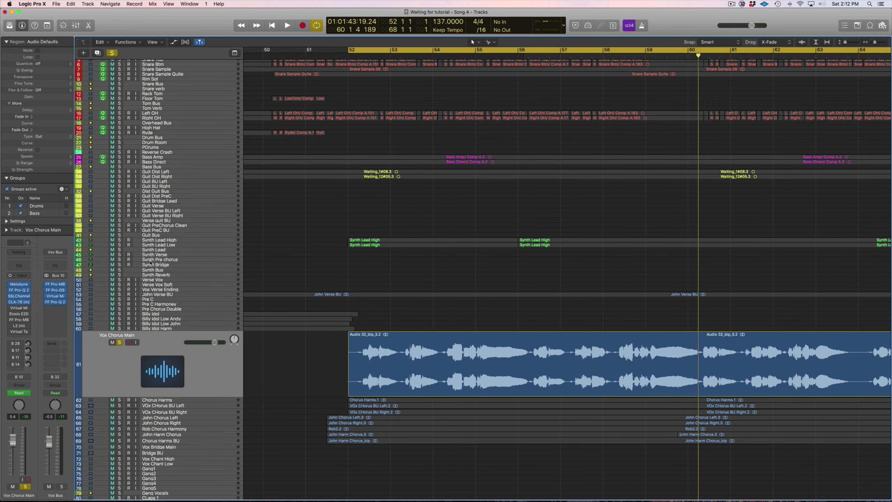
# Switch on the Virtual Mix Rack after the CLA-76 and try Revival's Shimmer at 40 before turning it back down.
pyautogui.click(19, 308)
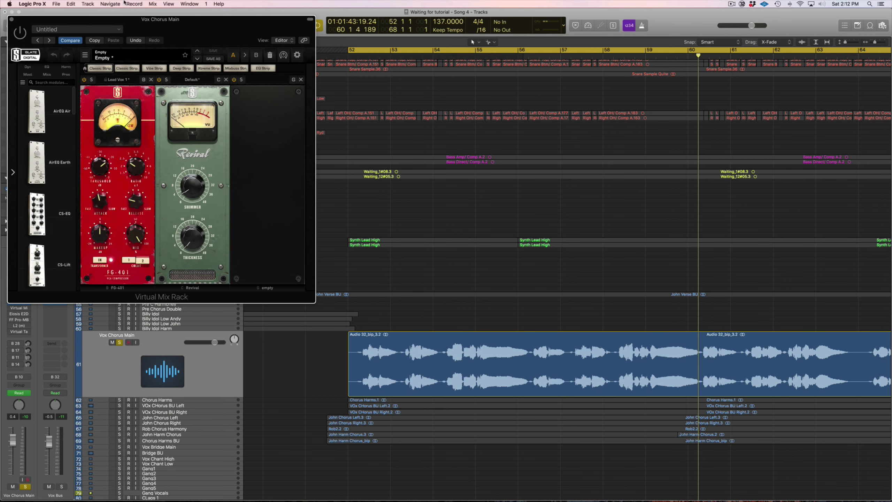
pyautogui.moveTo(132, 30); pyautogui.dragTo(472, 173)
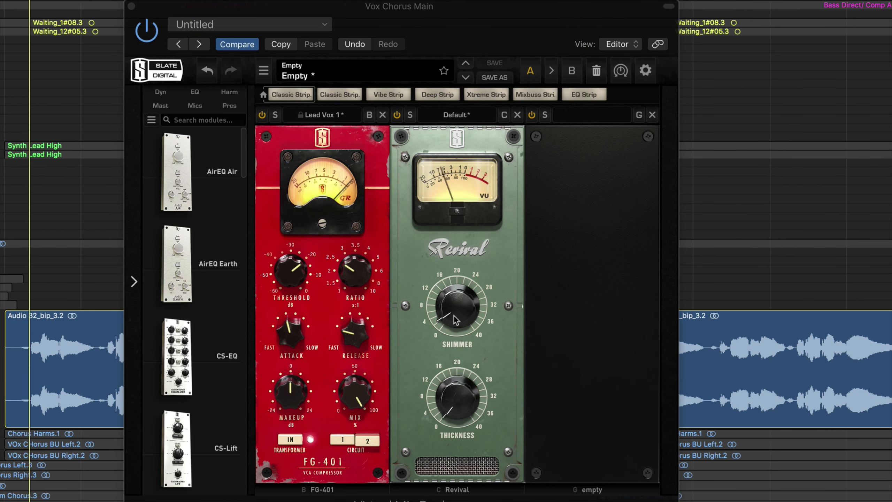
pyautogui.moveTo(456, 317); pyautogui.dragTo(447, 128)
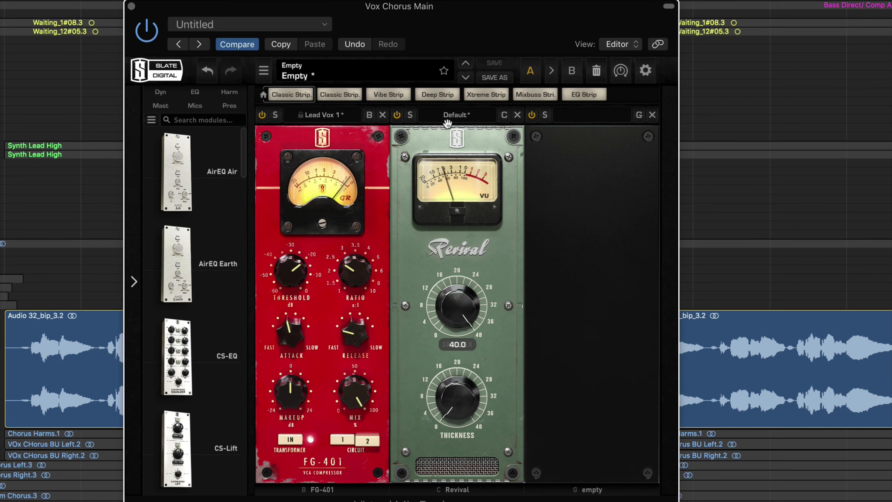
pyautogui.moveTo(447, 124); pyautogui.dragTo(453, 309)
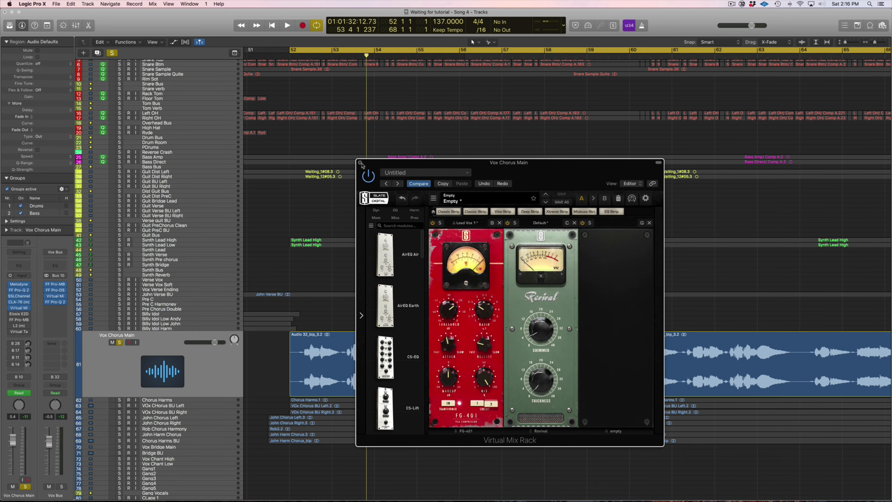
pyautogui.click(361, 164)
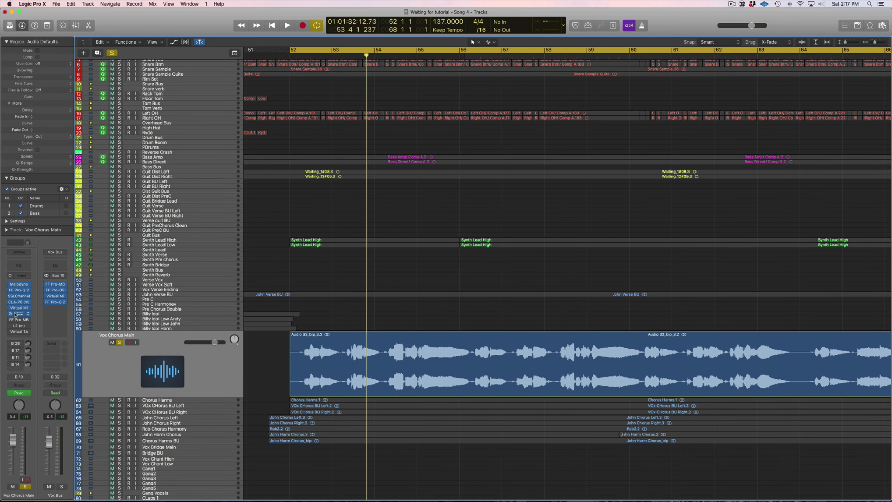
# Switch on the Eiosis E2Deesser insert on Vox Chorus Main and audition the vocal through it.
pyautogui.click(17, 314)
pyautogui.moveTo(192, 27); pyautogui.dragTo(429, 73)
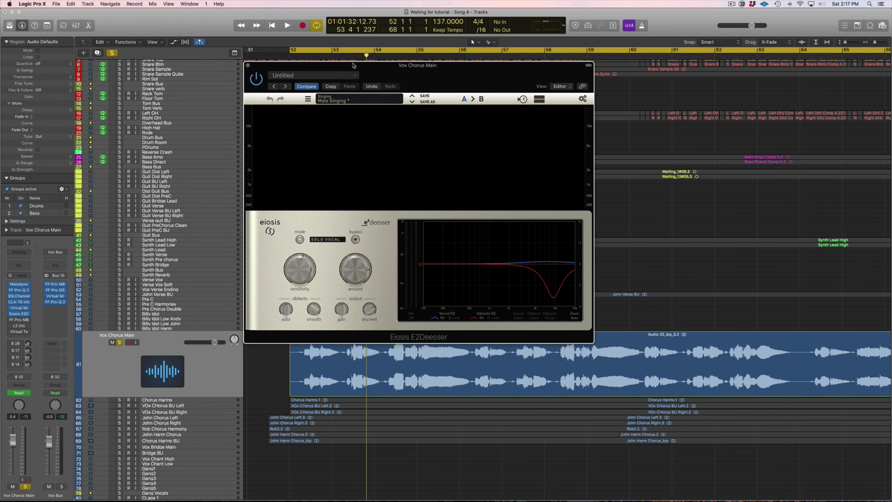
pyautogui.press('space')
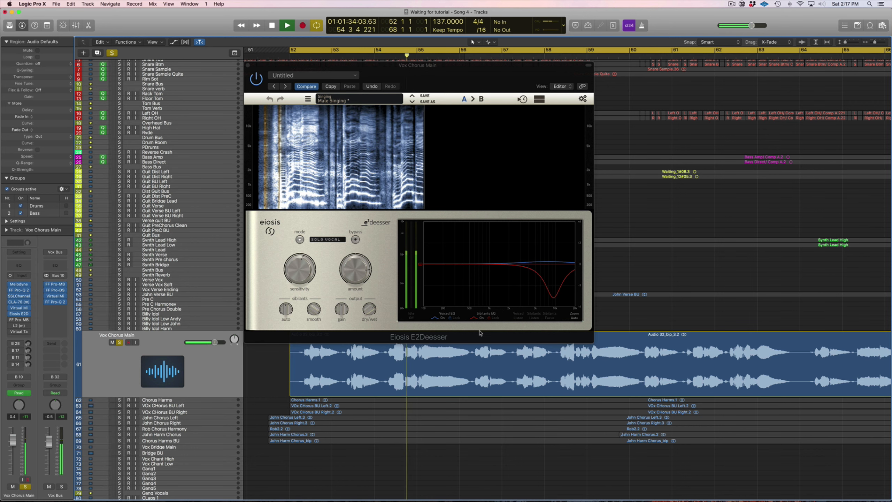
pyautogui.press('space')
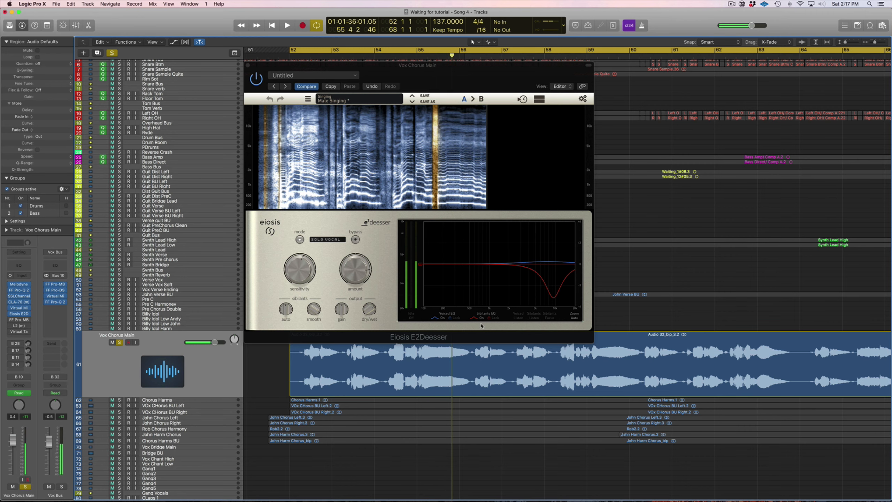
pyautogui.click(249, 66)
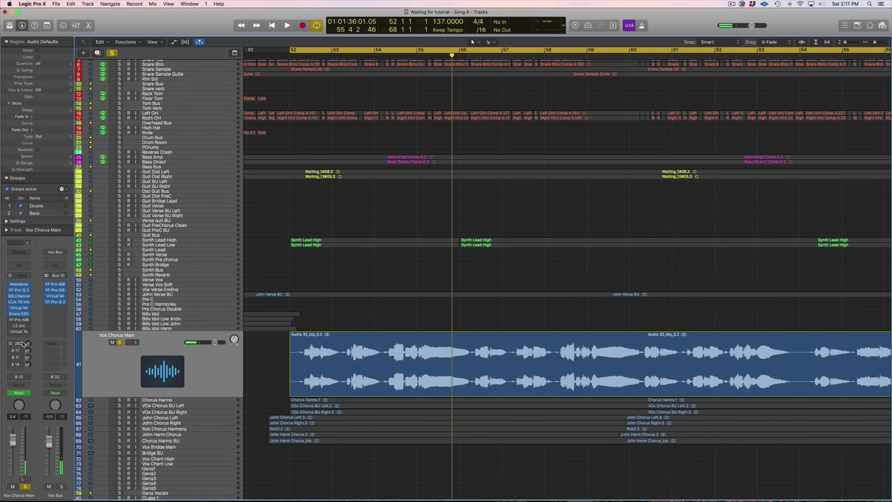
# Switch on the FF Pro-MB insert on Vox Chorus Main and audition the chorus vocal with it from bar 52.
pyautogui.click(23, 322)
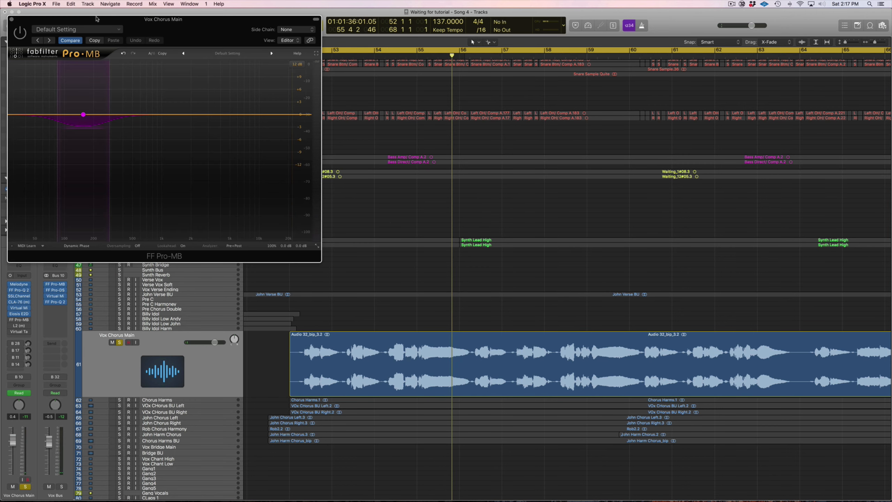
pyautogui.moveTo(95, 19); pyautogui.dragTo(477, 118)
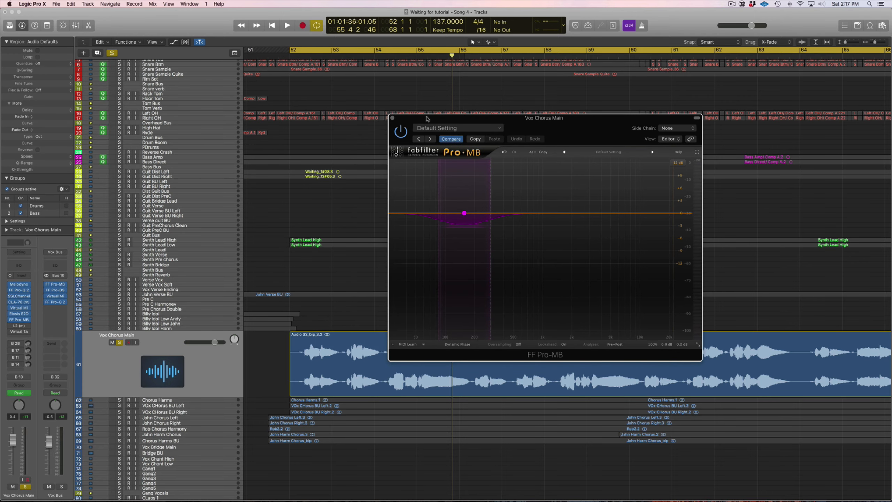
pyautogui.moveTo(417, 117); pyautogui.dragTo(377, 112)
pyautogui.click(290, 56)
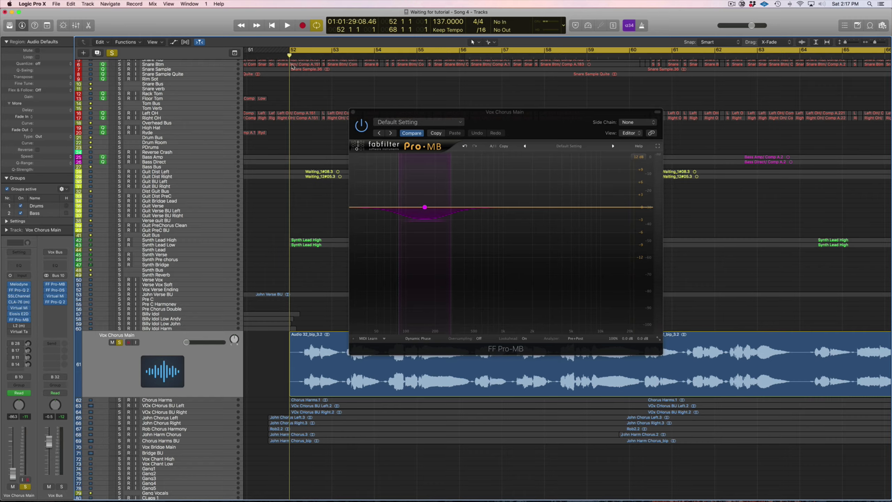
pyautogui.press('space')
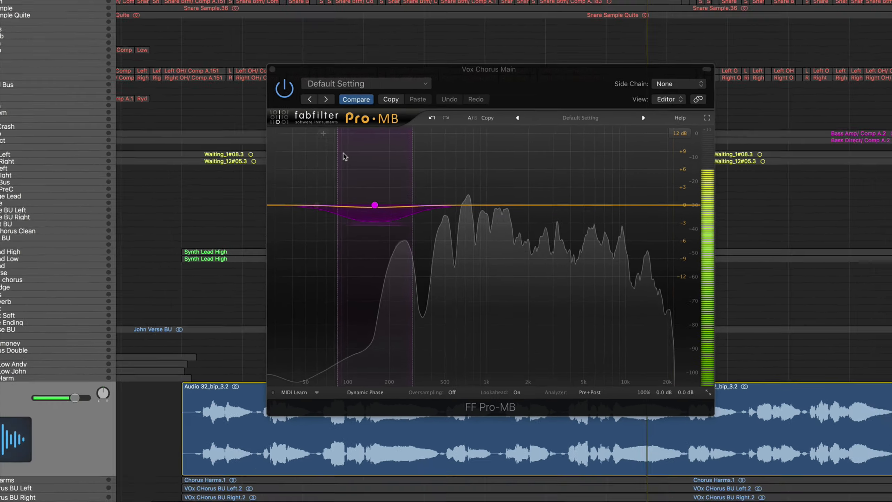
pyautogui.press('space')
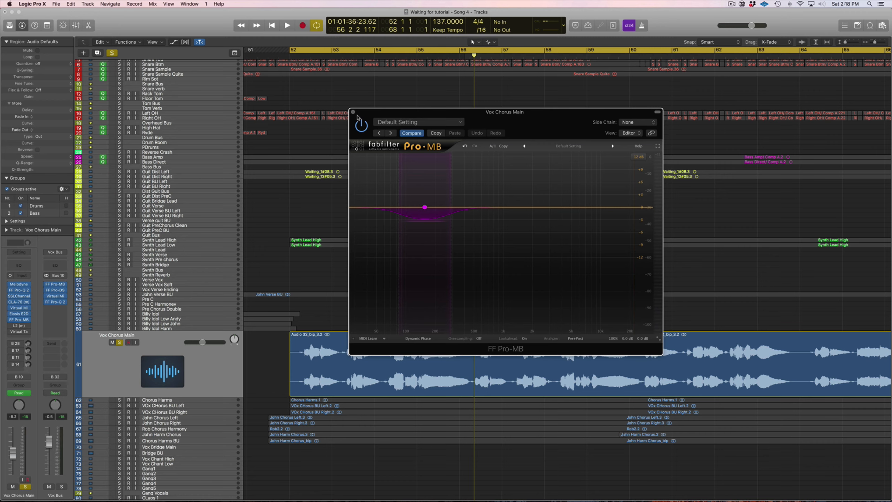
pyautogui.click(354, 113)
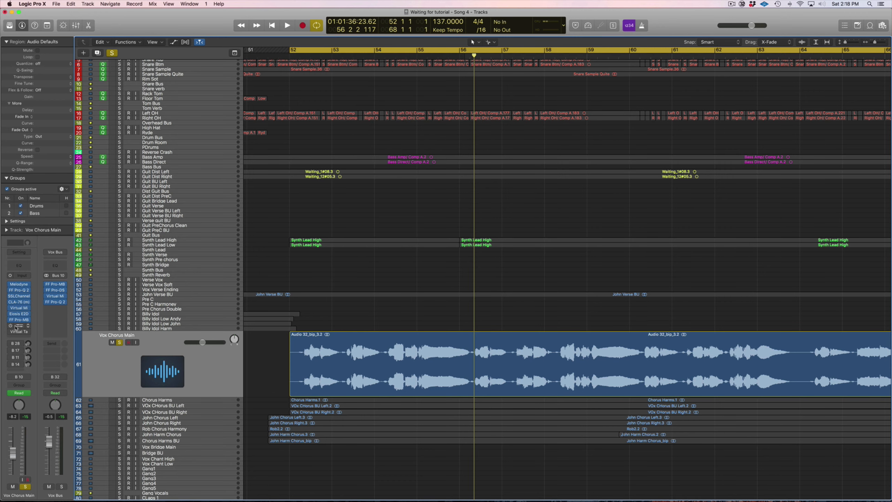
# Switch on the L2 Ultramaximizer limiter on Vox Chorus Main, audition it, and close its window.
pyautogui.click(17, 326)
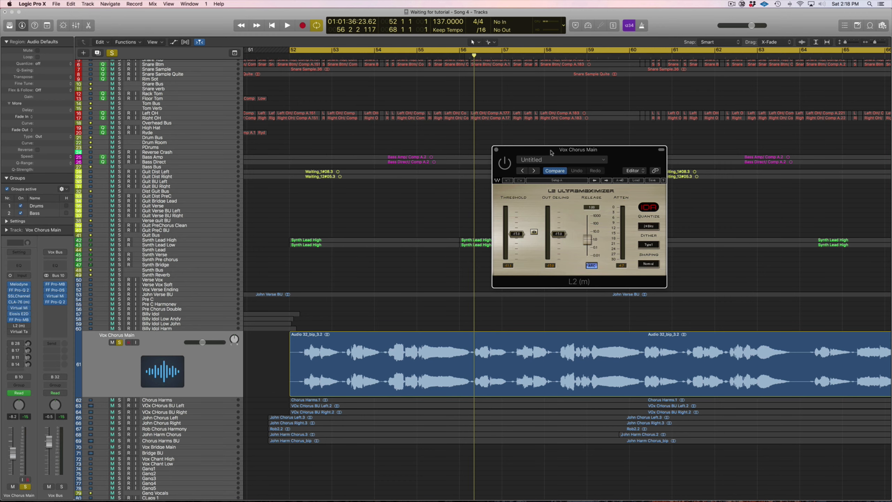
pyautogui.moveTo(552, 151); pyautogui.dragTo(504, 165)
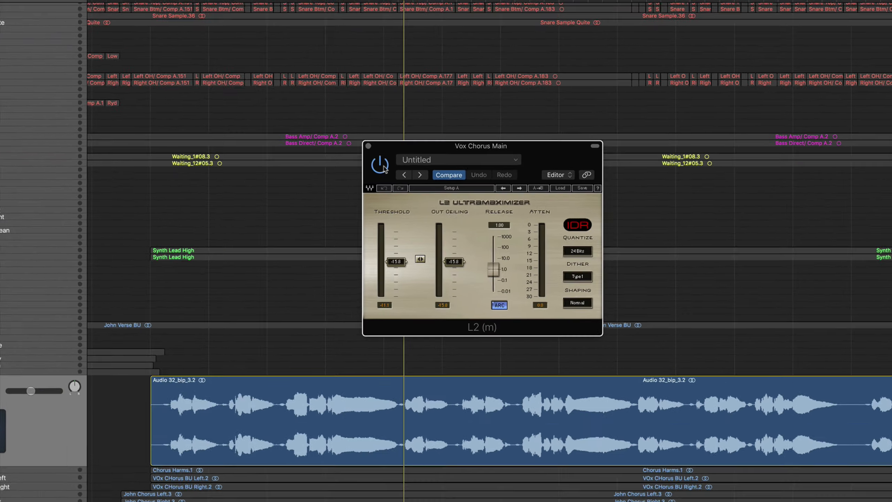
pyautogui.press('space')
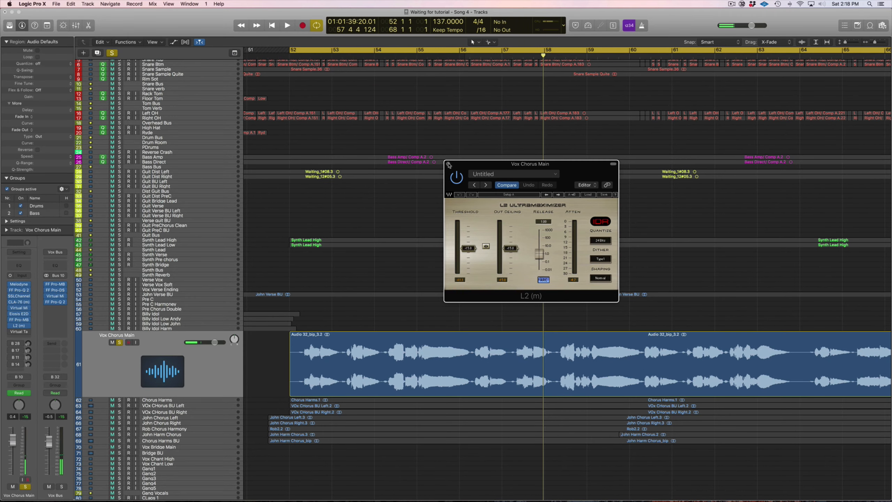
pyautogui.click(448, 165)
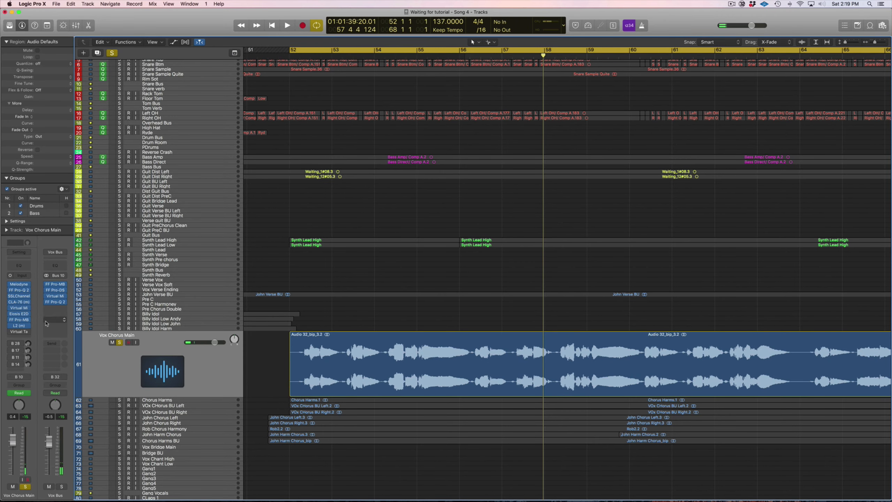
# Switch on the Virtual Tape Machines insert on Vox Chorus Main while auditioning the vocal, and close its window.
pyautogui.click(21, 333)
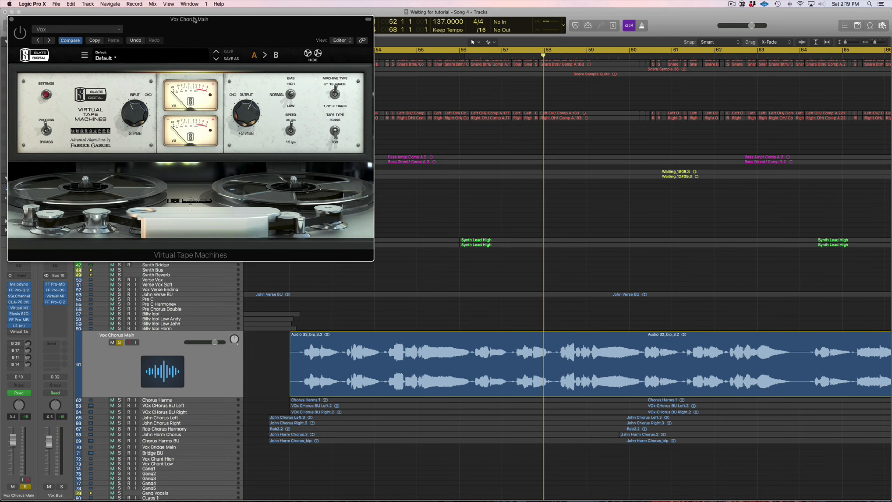
pyautogui.moveTo(194, 20); pyautogui.dragTo(563, 193)
pyautogui.press('space')
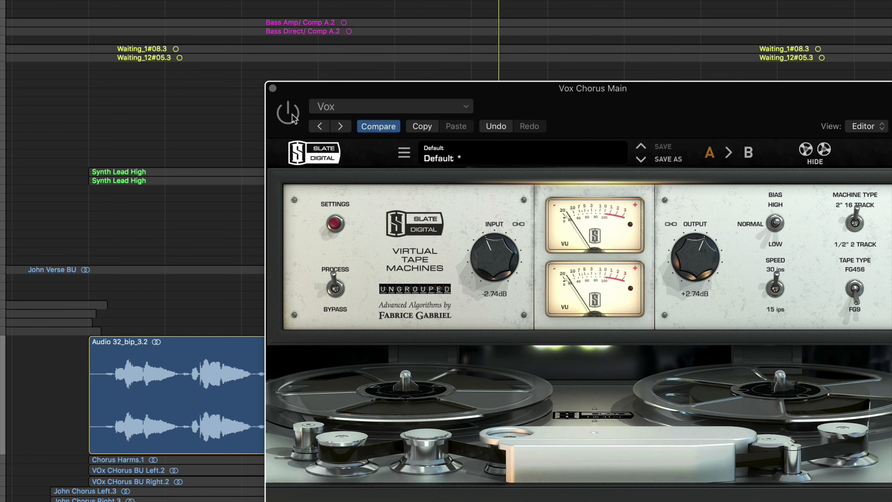
pyautogui.click(292, 115)
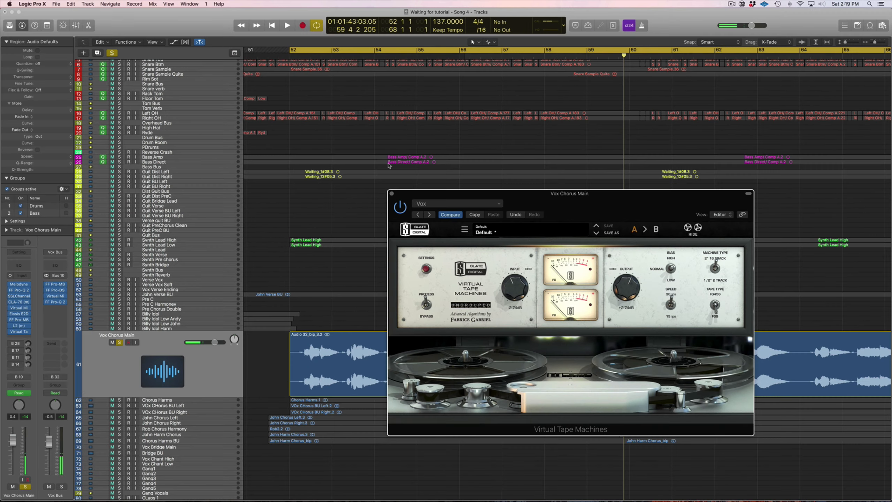
pyautogui.click(392, 193)
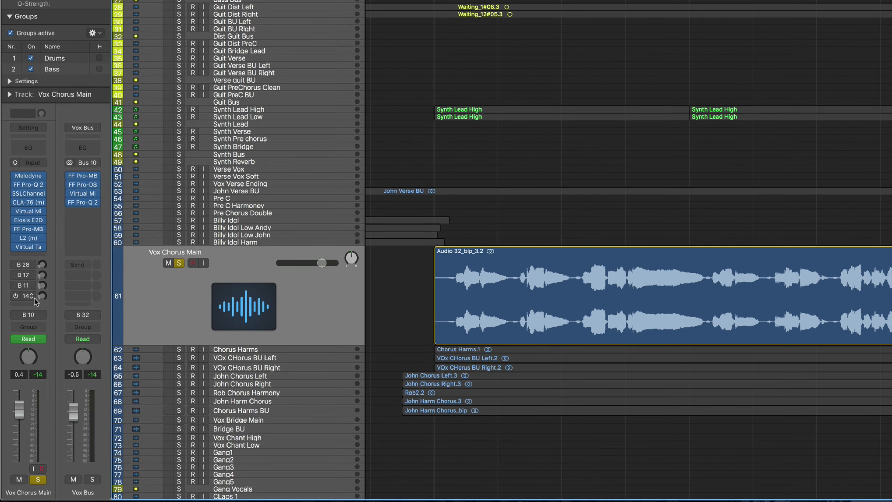
# Activate the Bus 28 and Bus 17 sends on Vox Chorus Main.
pyautogui.click(16, 264)
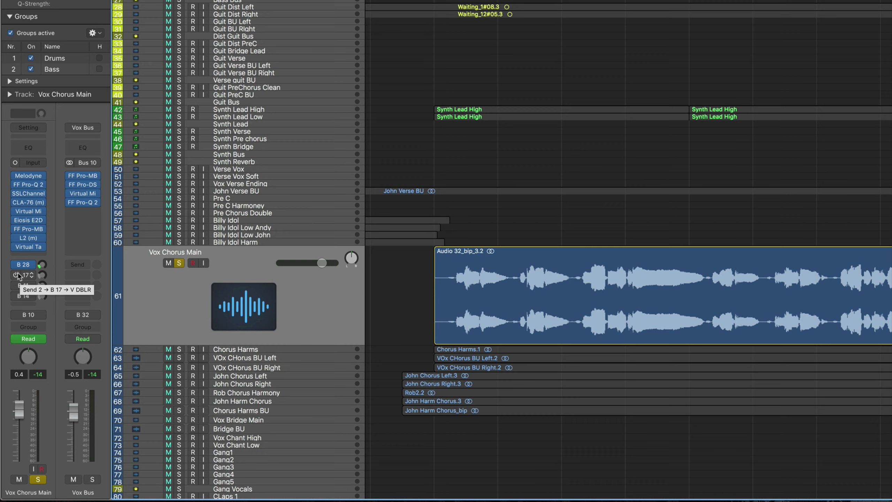
pyautogui.click(25, 277)
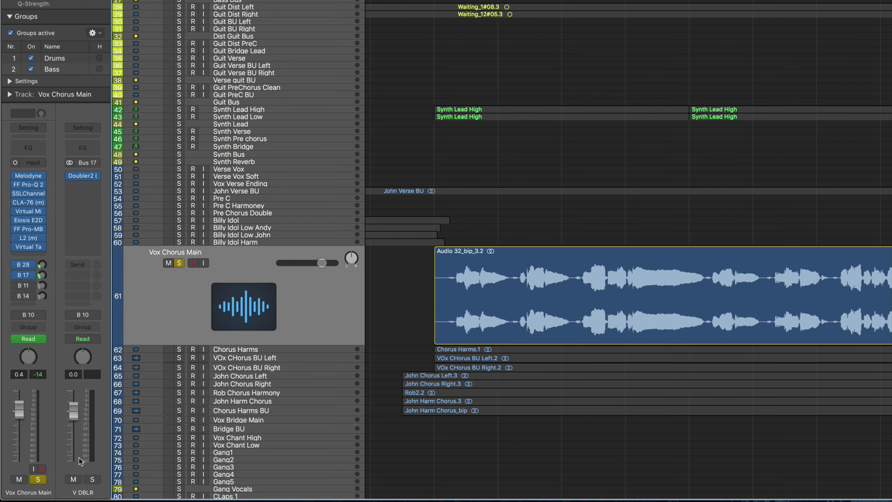
# Move the solo from Vox Chorus Main to the V DBLR bus and open its Doubler2 plug-in.
pyautogui.click(37, 479)
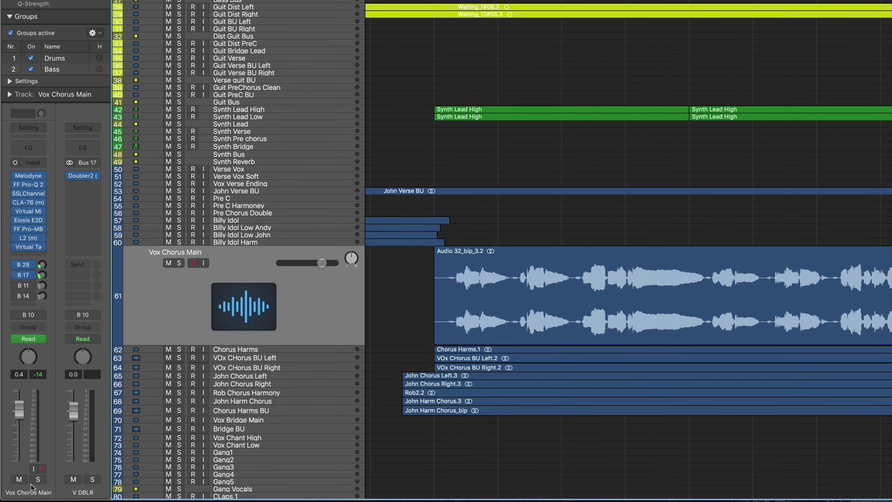
pyautogui.click(93, 479)
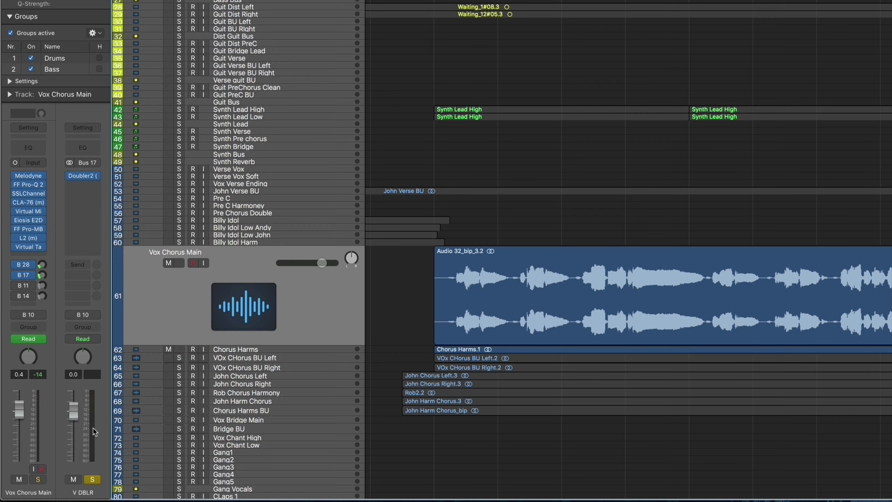
pyautogui.moveTo(91, 178)
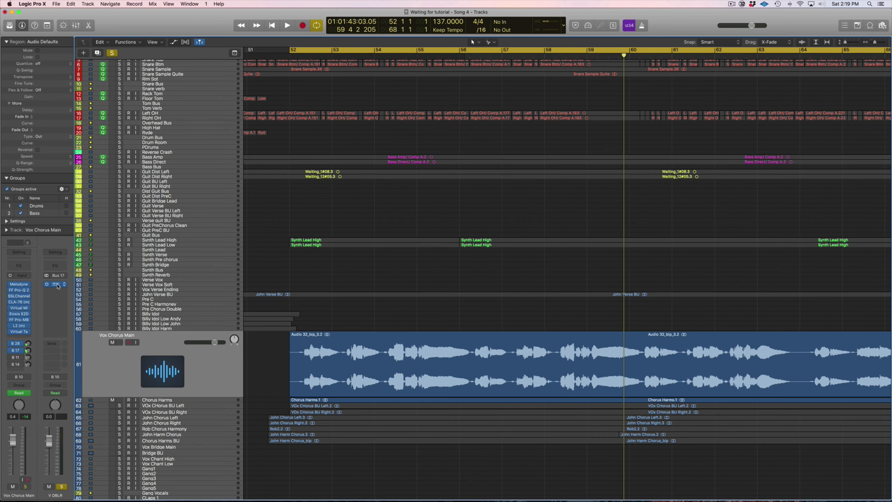
pyautogui.click(91, 179)
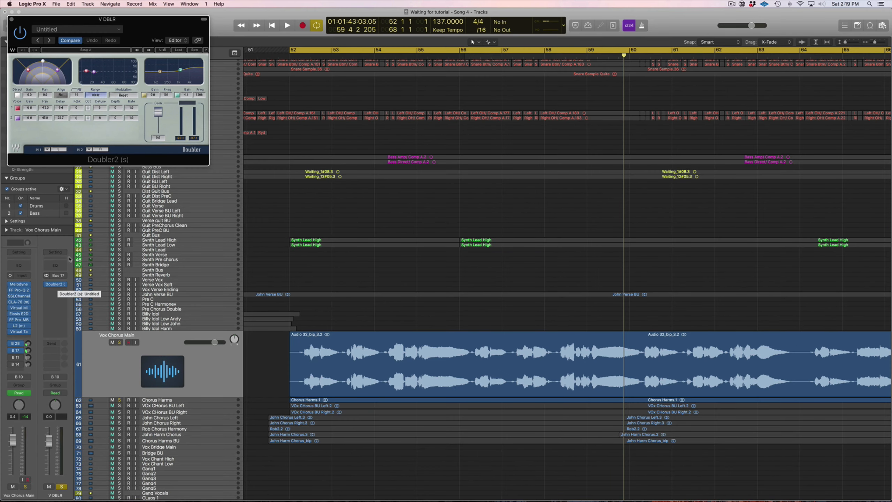
# Move the Doubler2 window clear of the channel strips and audition the soloed V DBLR bus from bar 52.
pyautogui.moveTo(91, 22); pyautogui.dragTo(384, 146)
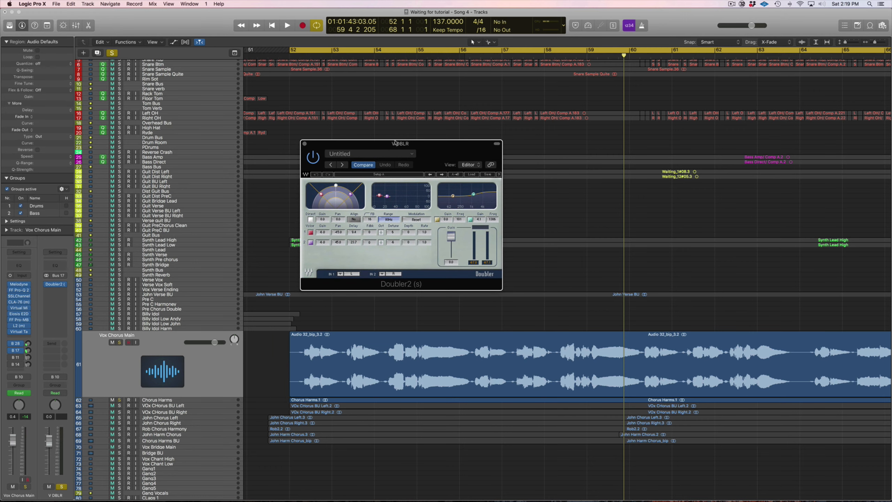
pyautogui.moveTo(395, 143); pyautogui.dragTo(399, 188)
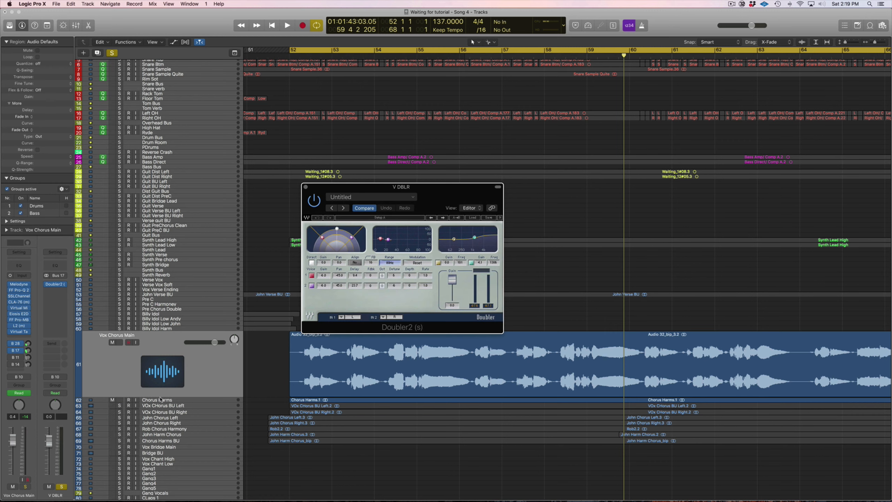
pyautogui.click(292, 54)
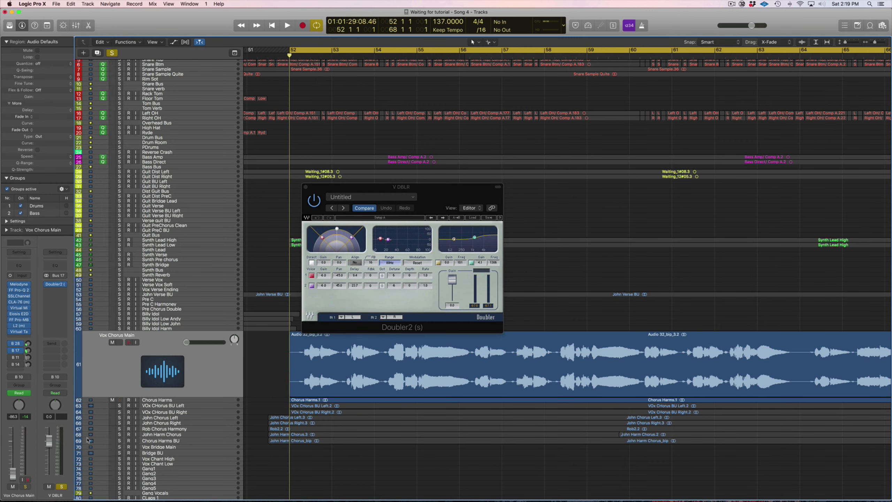
pyautogui.press('space')
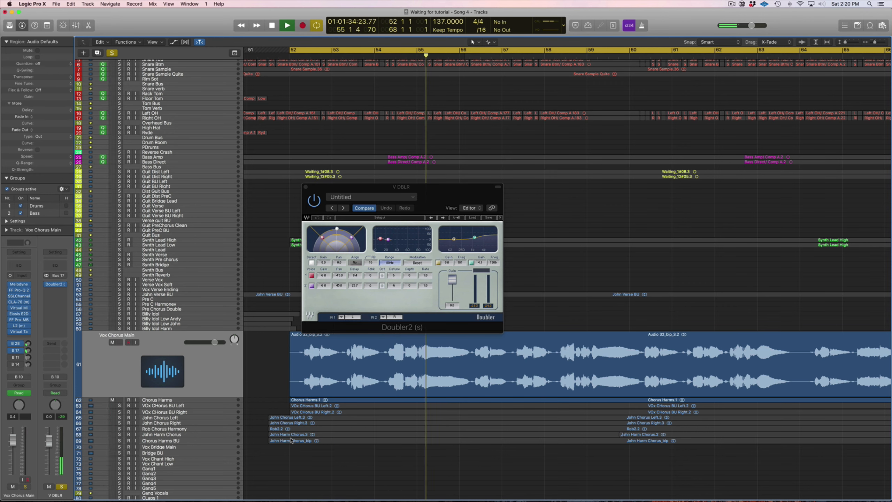
pyautogui.press('space')
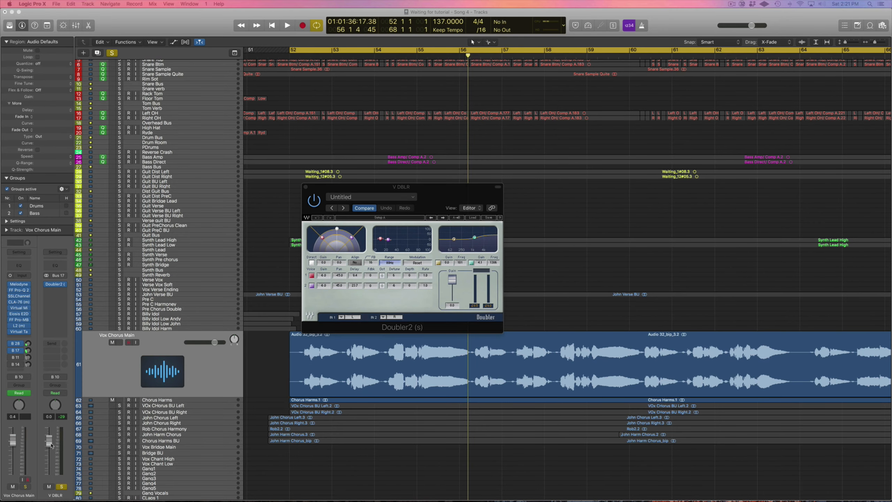
# Raise the V DBLR bus level to 6.0 dB and move the solo back to Vox Chorus Main.
pyautogui.moveTo(52, 445); pyautogui.dragTo(44, 396)
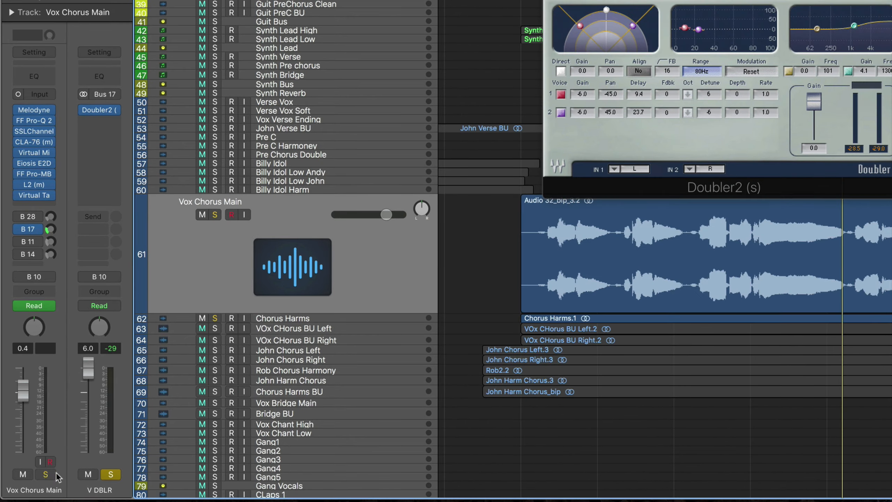
pyautogui.click(110, 474)
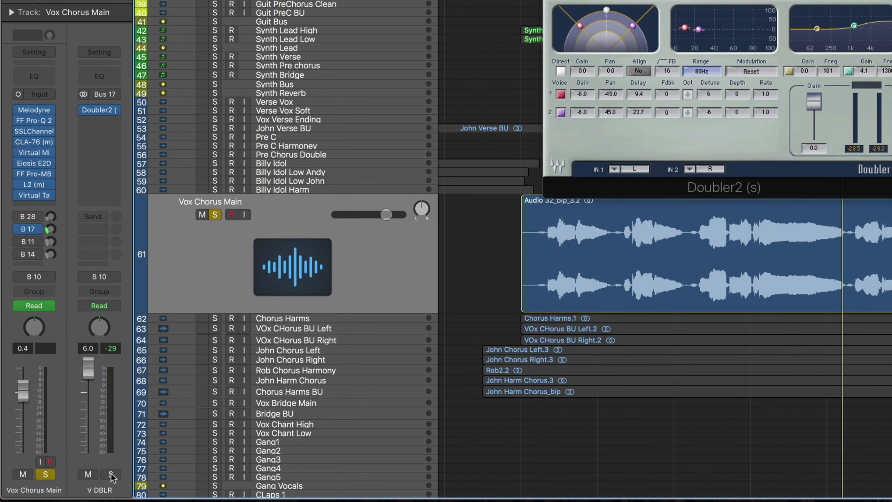
# Compare the vocal with and without doubling by muting and unmuting V DBLR during playback, and return the bus level to 0.0 dB.
pyautogui.click(88, 474)
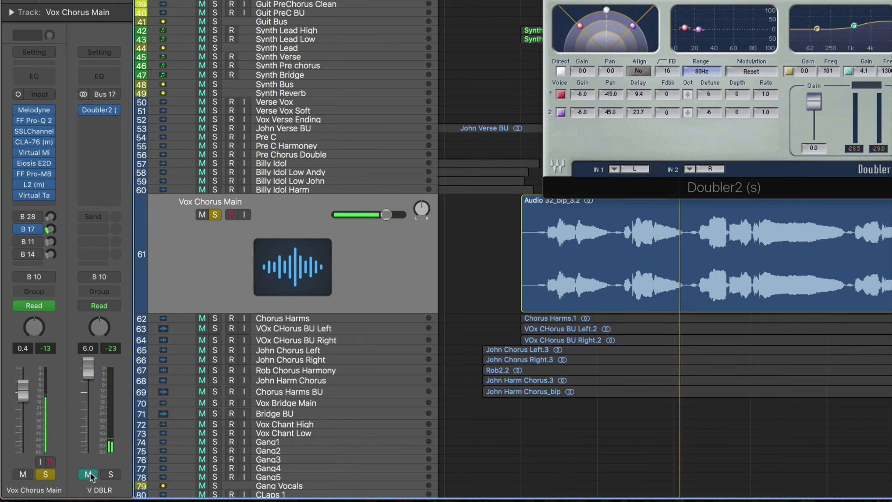
pyautogui.click(88, 474)
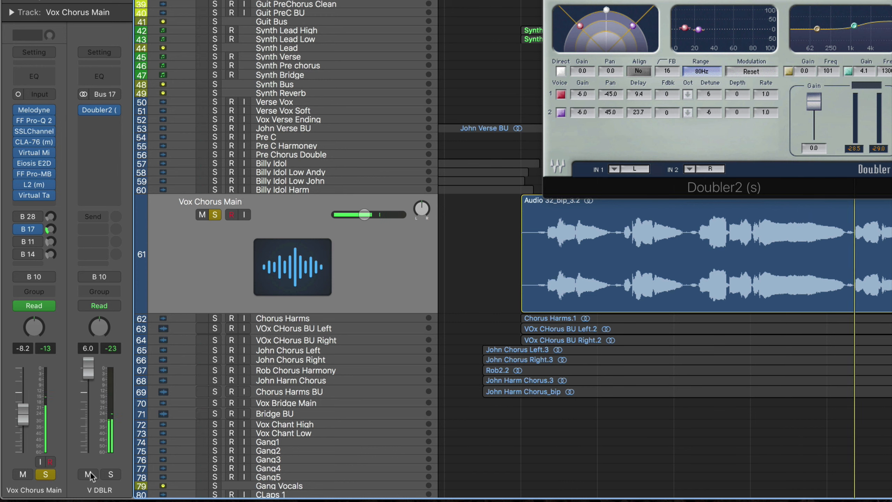
pyautogui.click(90, 474)
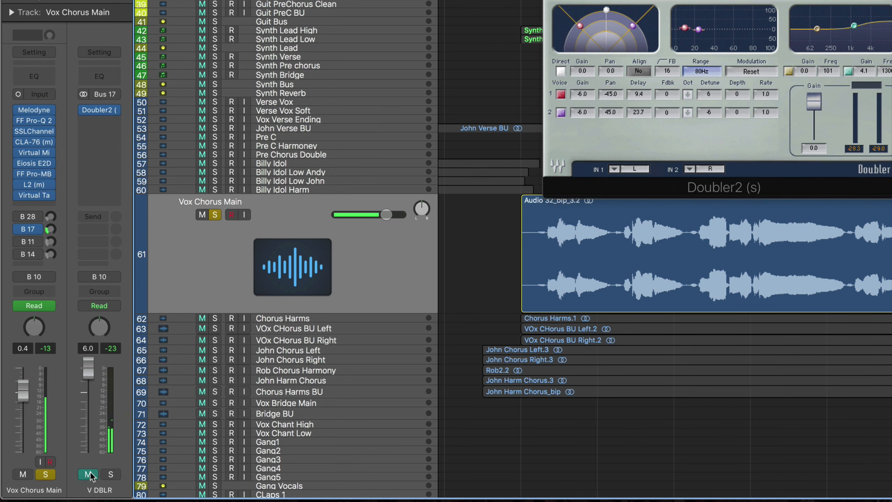
pyautogui.click(90, 475)
pyautogui.moveTo(91, 374); pyautogui.dragTo(91, 400)
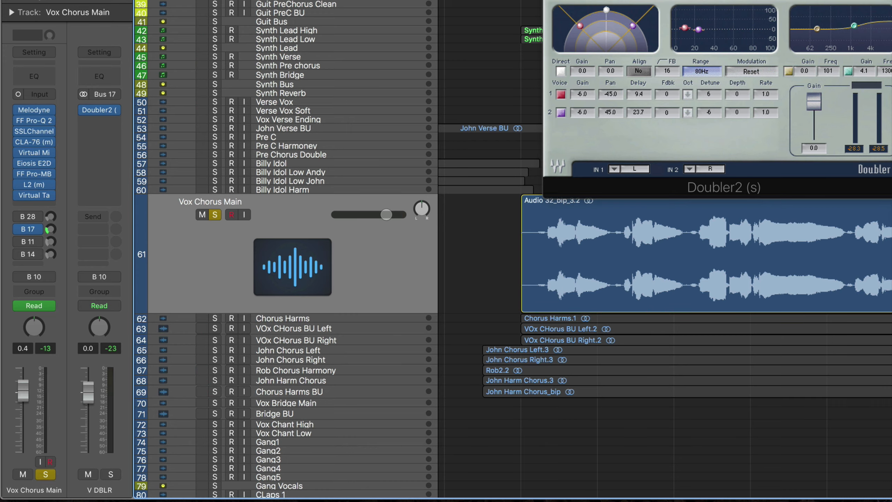
# Close the Doubler2 window and activate the Bus 11 and Bus 14 sends on Vox Chorus Main.
pyautogui.moveTo(640, 4); pyautogui.dragTo(683, 43)
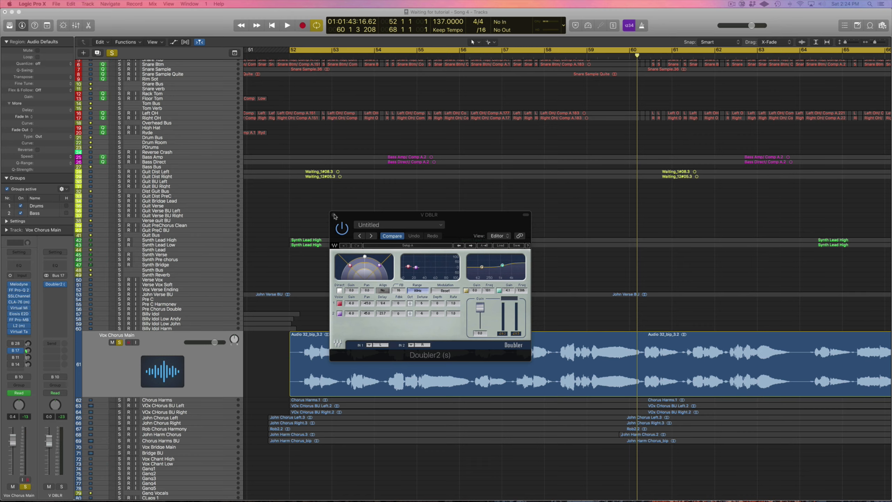
pyautogui.click(334, 215)
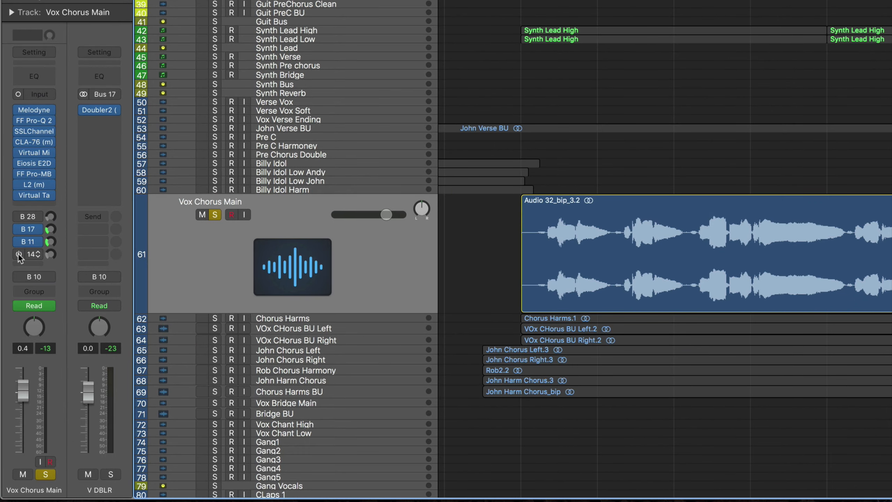
pyautogui.click(19, 254)
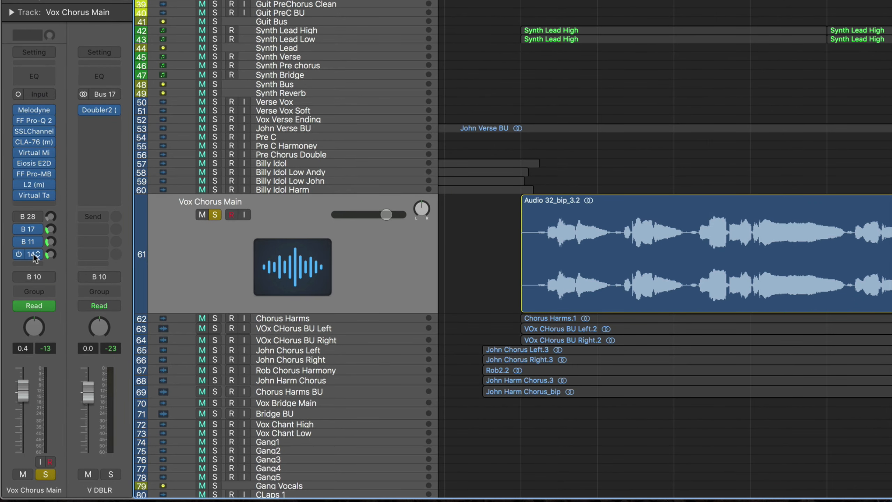